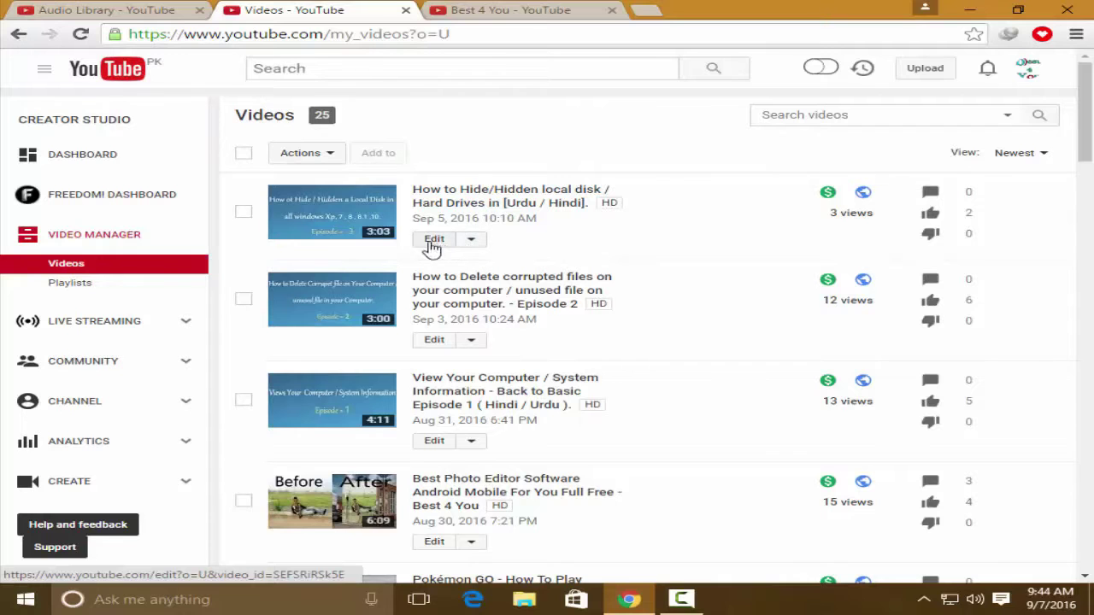
- Open the audio editor for the video on hiding local disks and apply the featured track Tell The Angels
{"action": "left_click", "coordinate": [432, 244]}
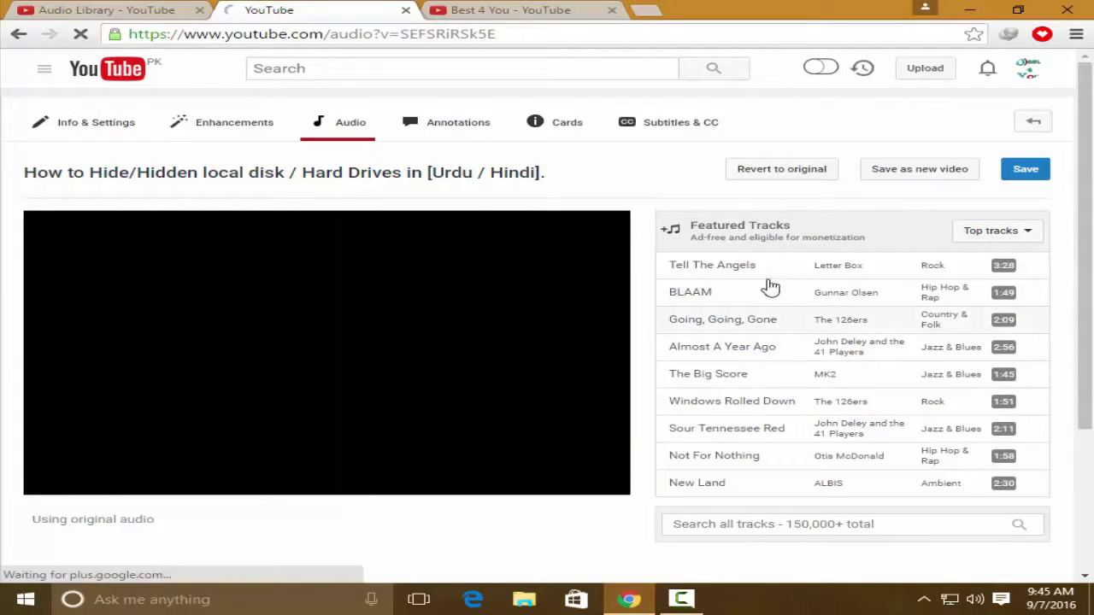
{"action": "scroll", "coordinate": [776, 285], "scroll_direction": "down", "scroll_amount": 1}
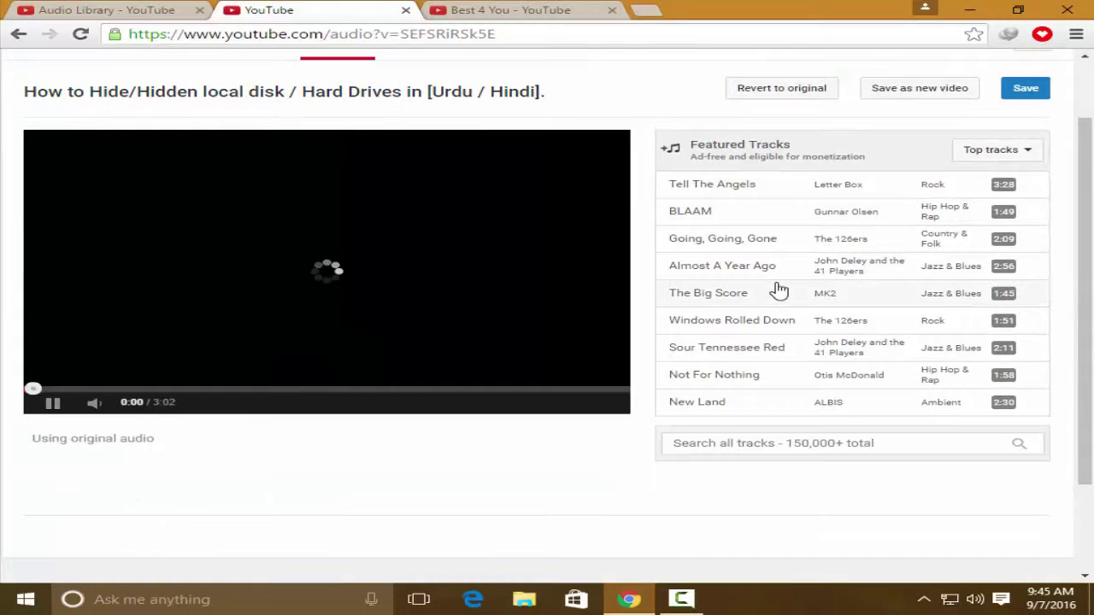
{"action": "scroll", "coordinate": [778, 290], "scroll_direction": "up", "scroll_amount": 1}
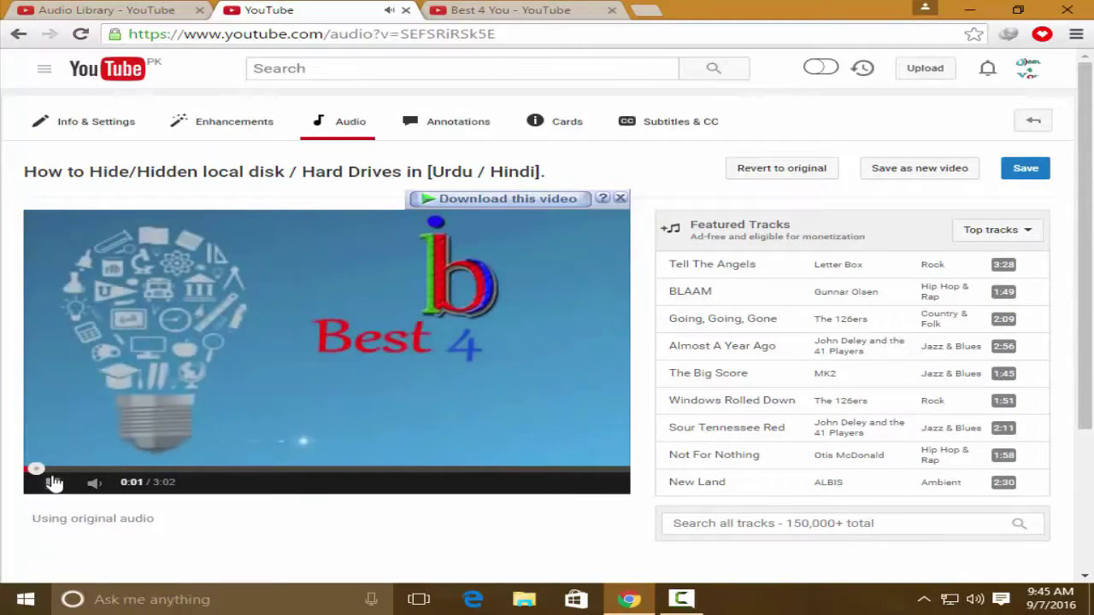
{"action": "scroll", "coordinate": [892, 306], "scroll_direction": "down", "scroll_amount": 2}
{"action": "scroll", "coordinate": [891, 306], "scroll_direction": "up", "scroll_amount": 2}
{"action": "scroll", "coordinate": [892, 306], "scroll_direction": "down", "scroll_amount": 2}
{"action": "scroll", "coordinate": [891, 306], "scroll_direction": "down", "scroll_amount": 1}
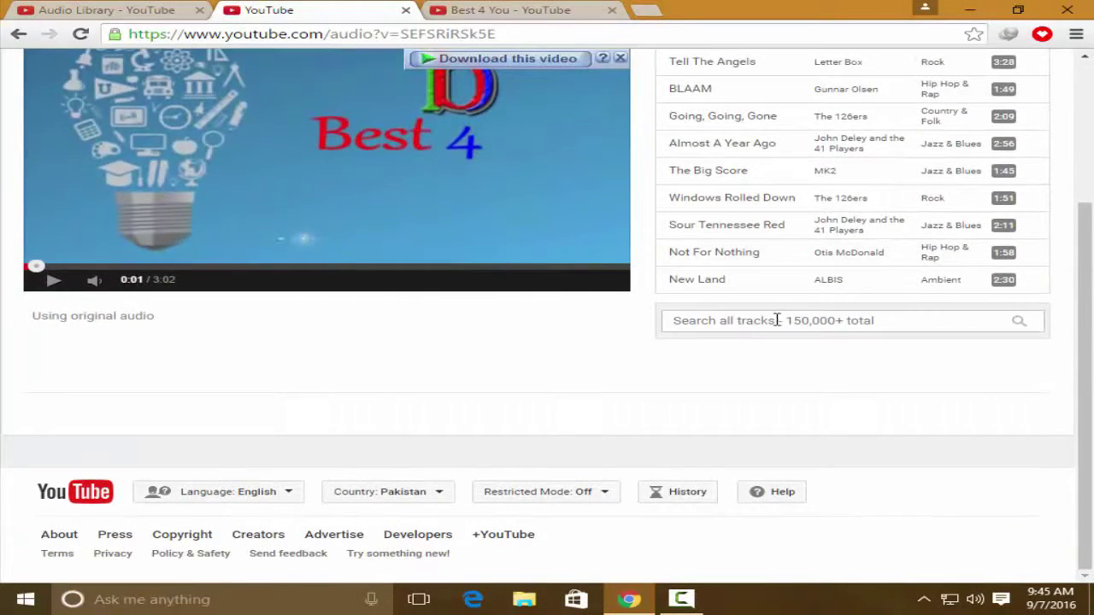
{"action": "left_click", "coordinate": [744, 320]}
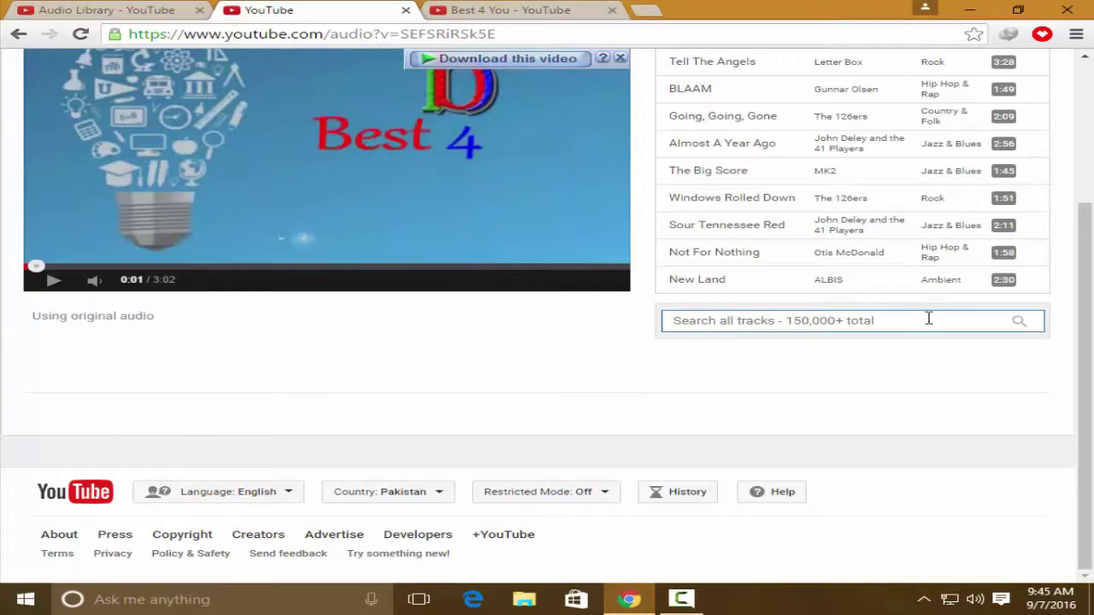
{"action": "scroll", "coordinate": [906, 326], "scroll_direction": "up", "scroll_amount": 2}
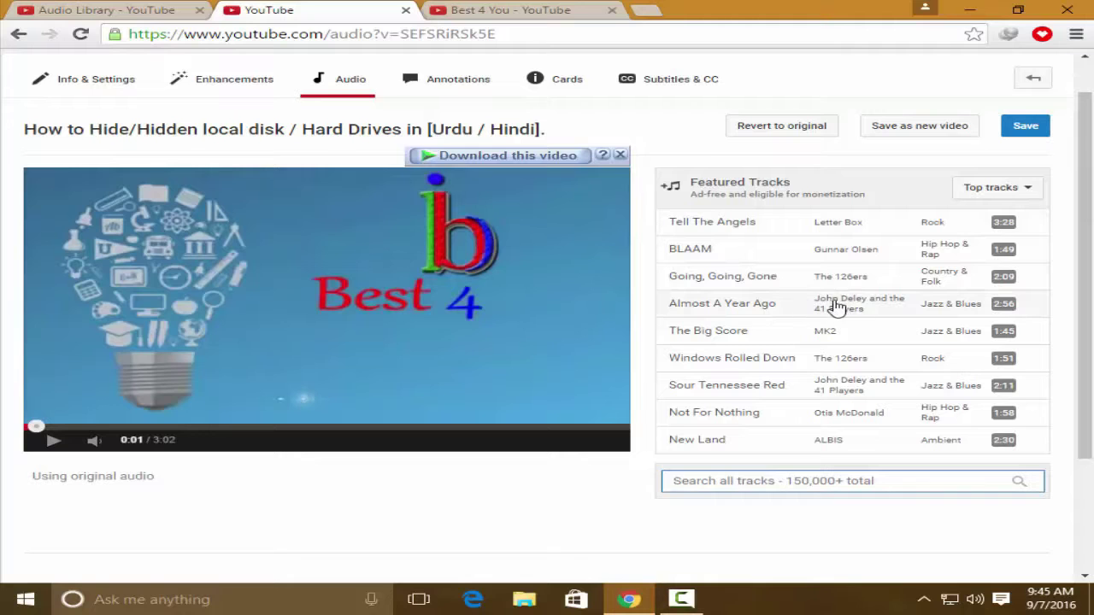
{"action": "left_click", "coordinate": [826, 234]}
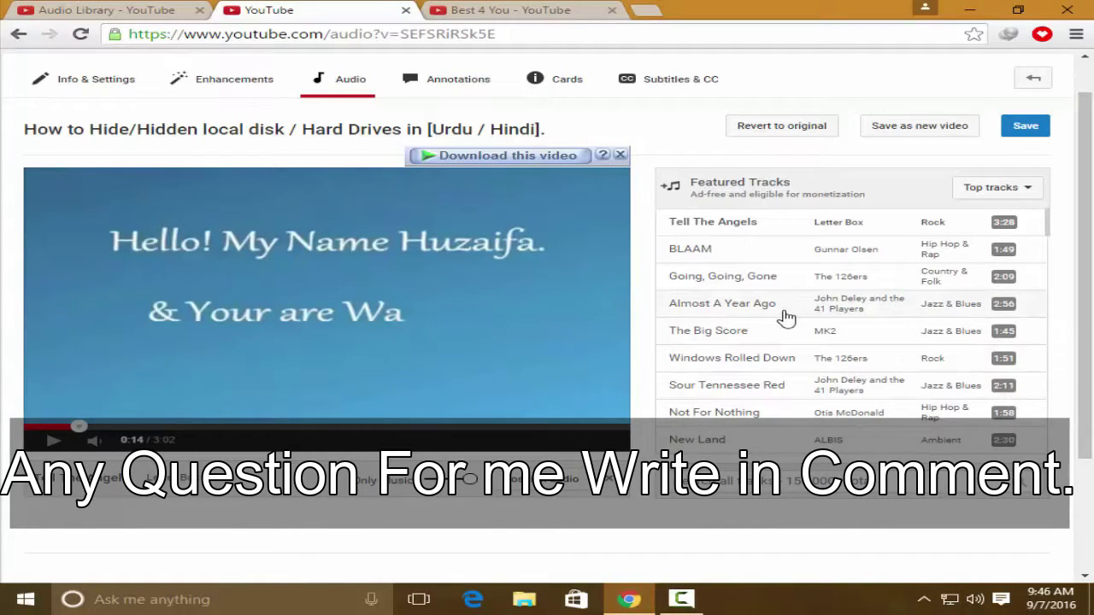
- Leave the audio editor without saving the changes and return to the list of uploaded videos
{"action": "left_click", "coordinate": [103, 8]}
{"action": "left_click", "coordinate": [301, 12]}
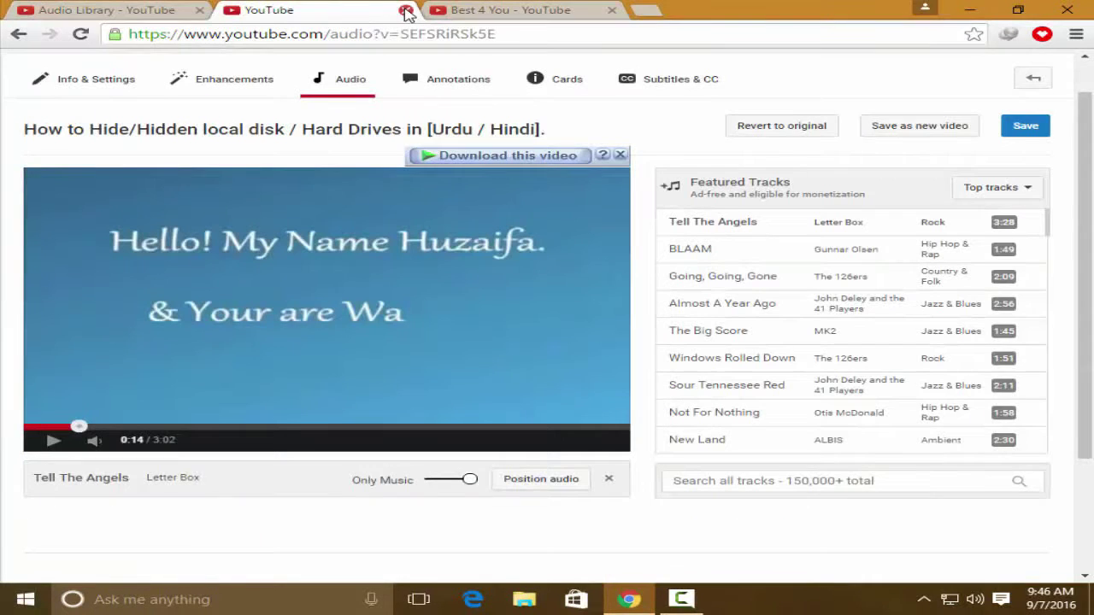
{"action": "scroll", "coordinate": [387, 323], "scroll_direction": "up", "scroll_amount": 1}
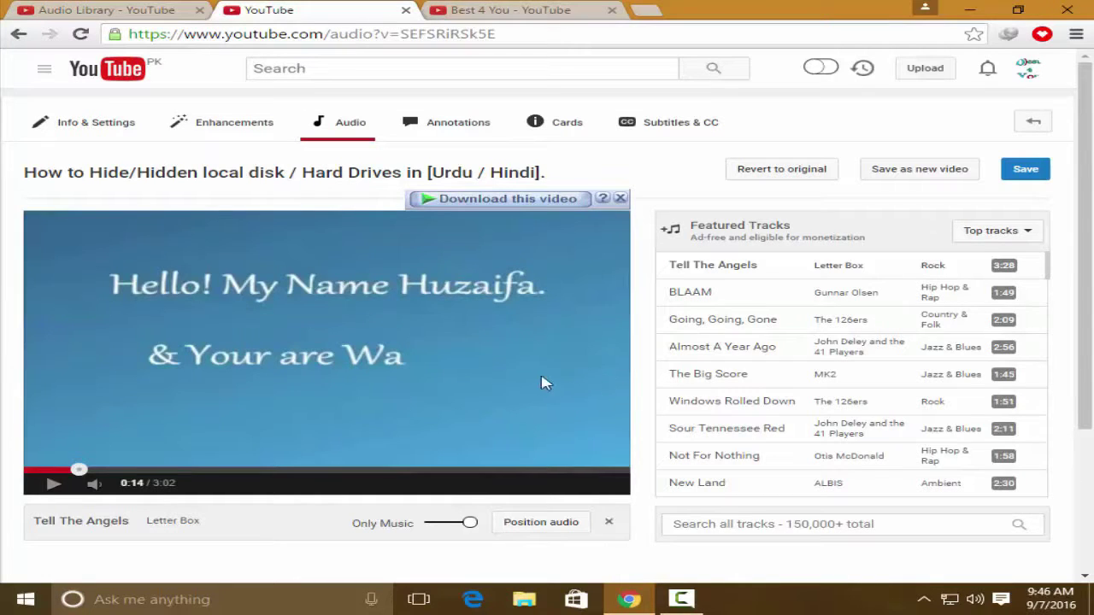
{"action": "left_click", "coordinate": [134, 17]}
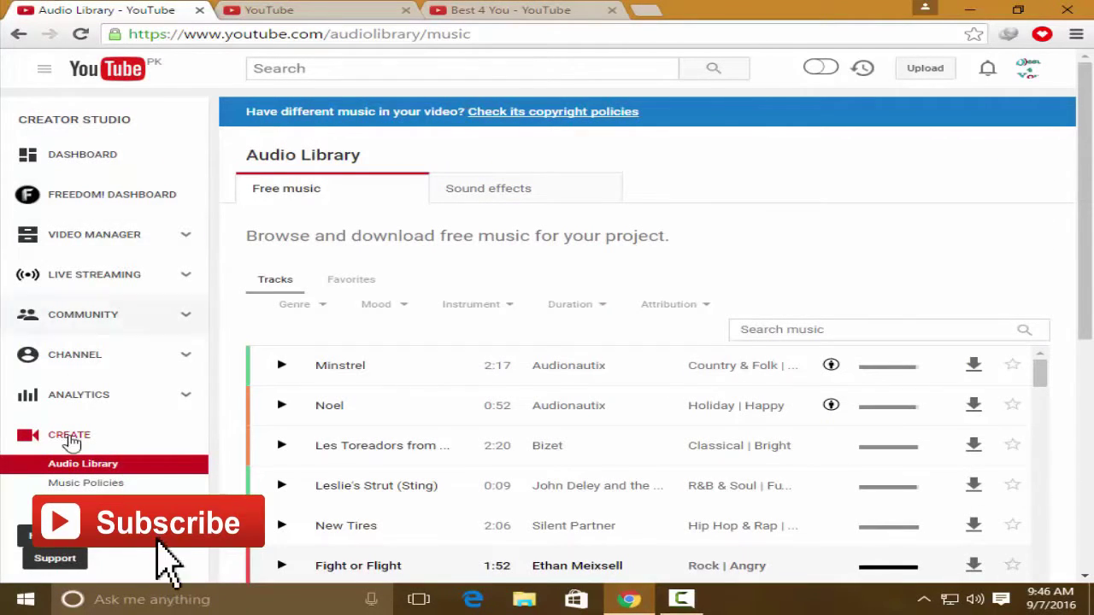
{"action": "key", "text": "ctrl+Tab"}
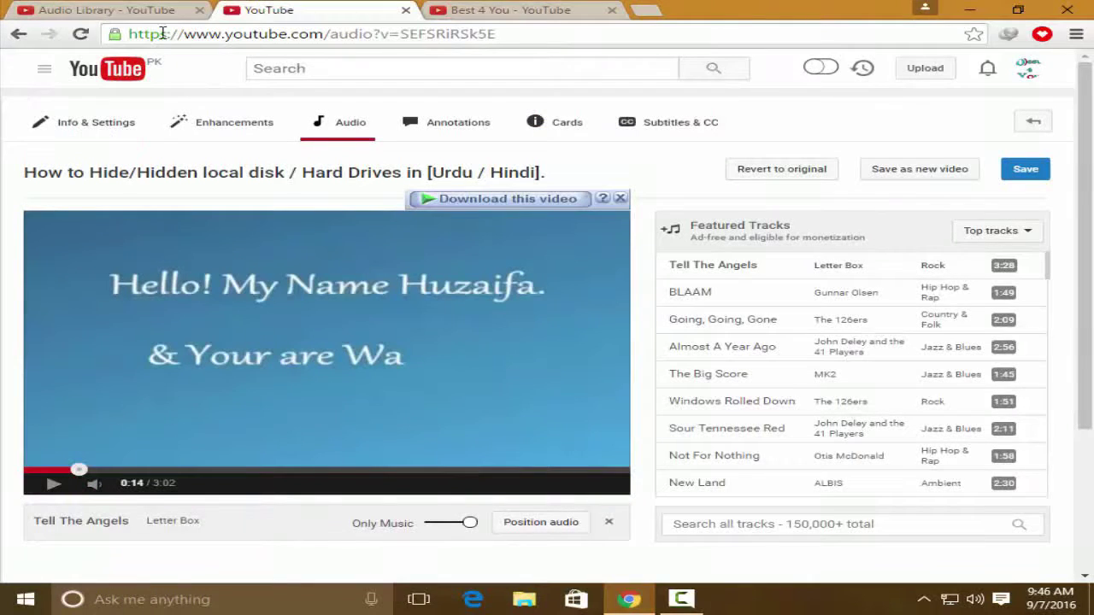
{"action": "left_click", "coordinate": [21, 36]}
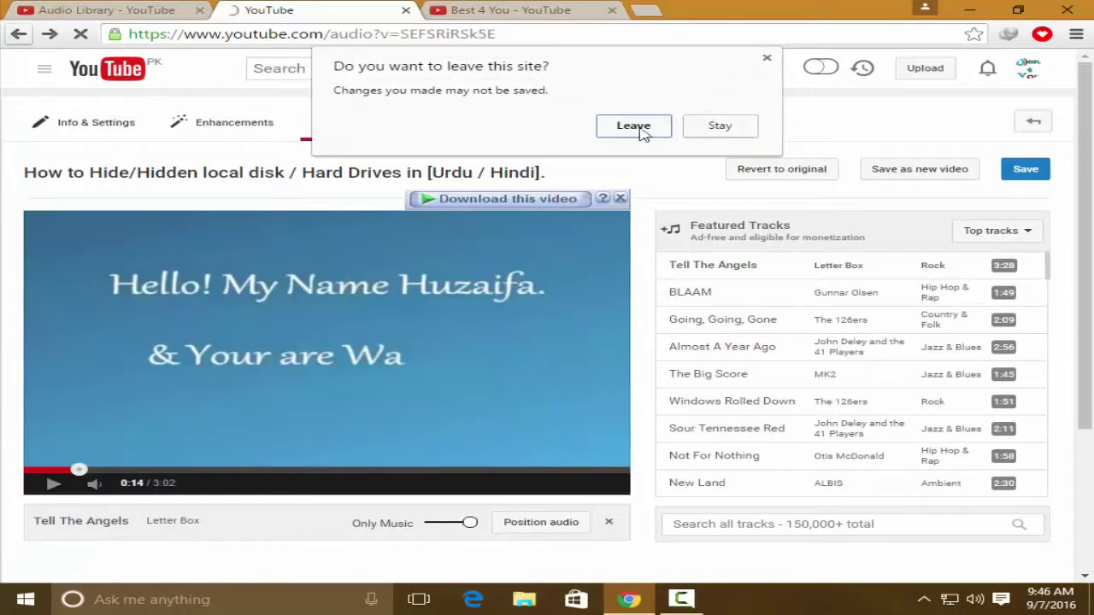
{"action": "left_click", "coordinate": [634, 126]}
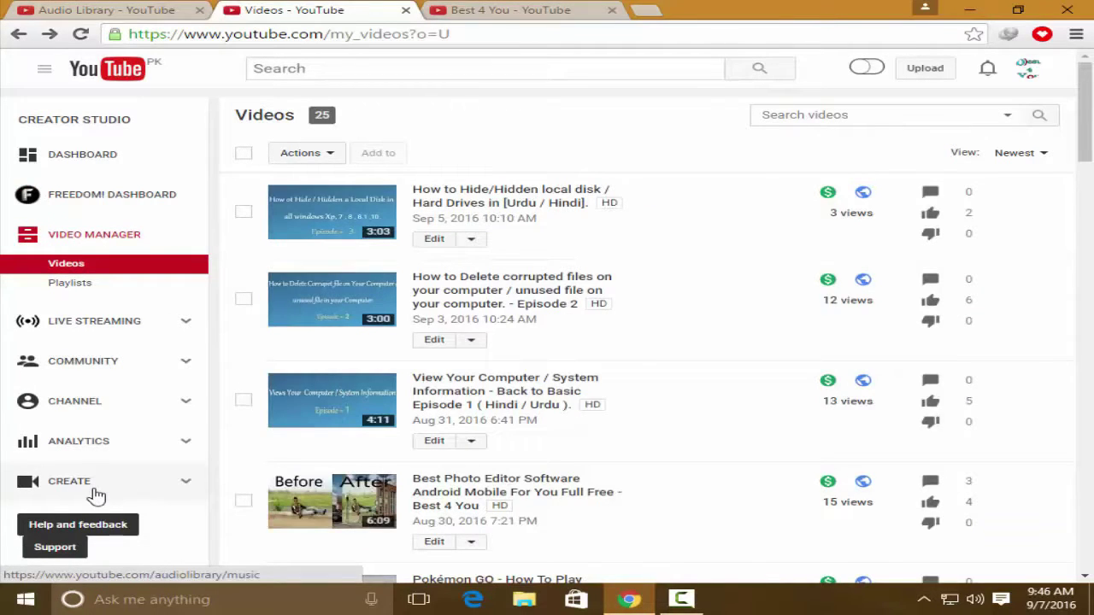
- Open the Audio Library and browse through its free music tracks
{"action": "left_click", "coordinate": [97, 494]}
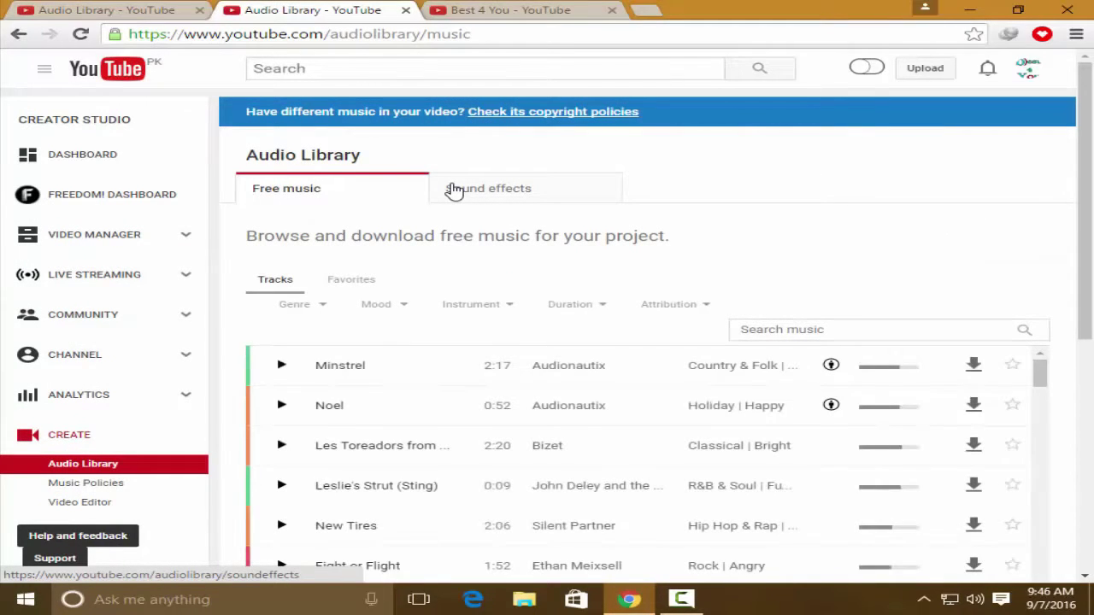
{"action": "left_click_drag", "start_coordinate": [1040, 372], "coordinate": [1040, 436]}
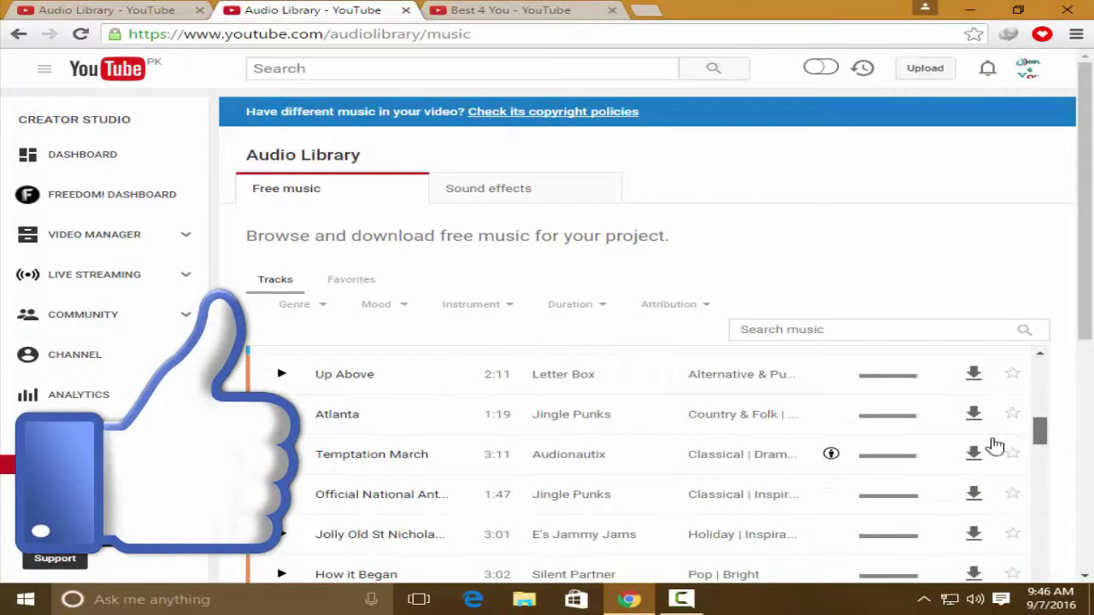
{"action": "left_click_drag", "start_coordinate": [1036, 443], "coordinate": [1053, 356]}
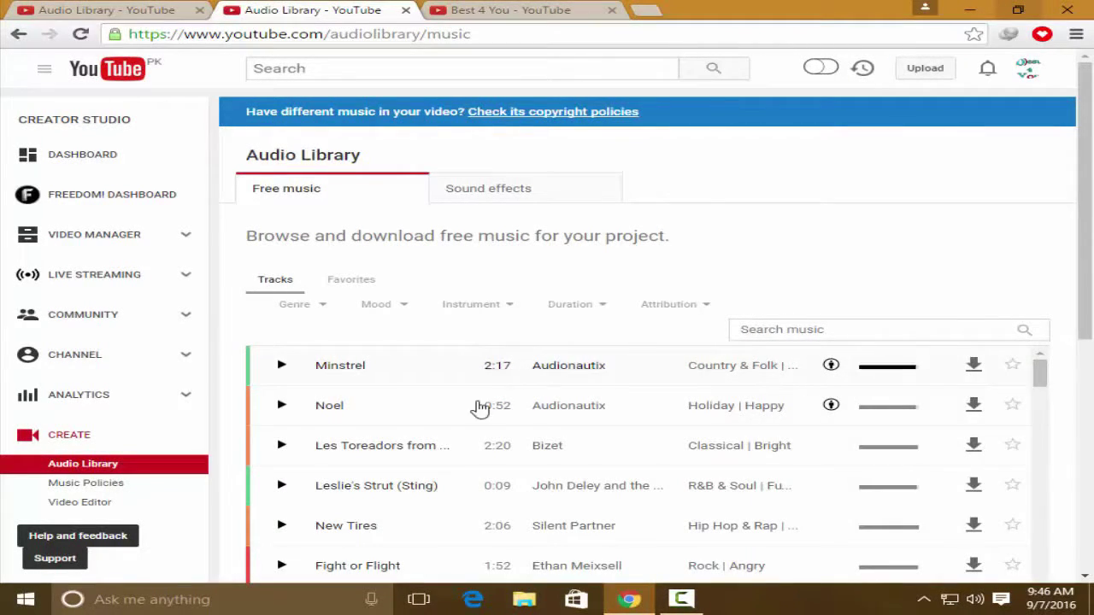
- Add the track Minstrel to the favorites and view the list of favorite tracks
{"action": "left_click", "coordinate": [1013, 369]}
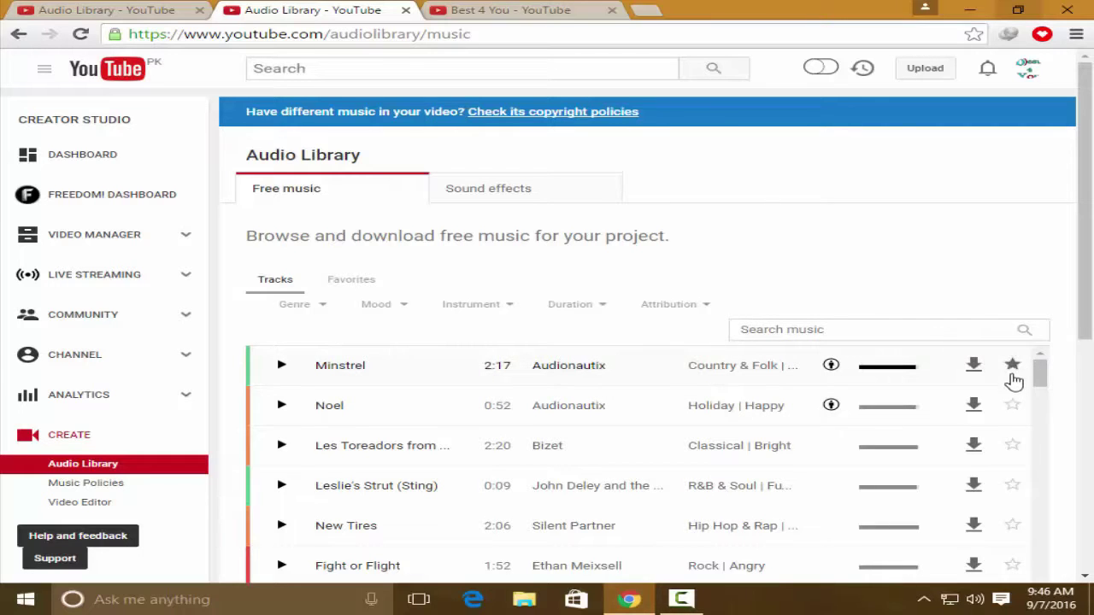
{"action": "left_click", "coordinate": [353, 282]}
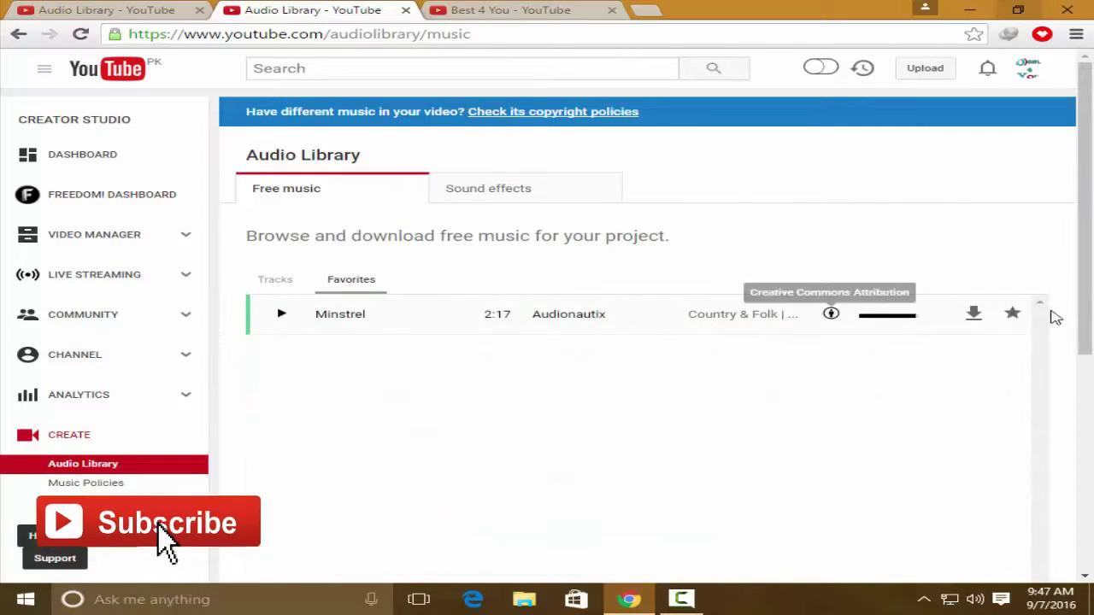
- Remove Minstrel from the favorites, check the favorites list, and return to the full list of tracks
{"action": "left_click", "coordinate": [1014, 315]}
{"action": "left_click", "coordinate": [286, 282]}
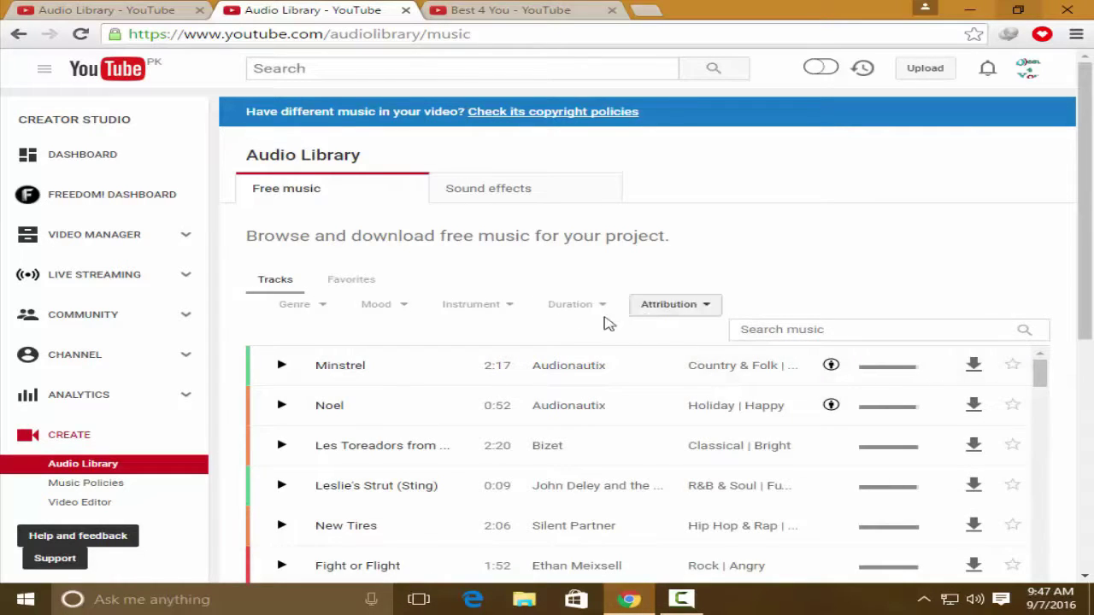
{"action": "left_click", "coordinate": [369, 288]}
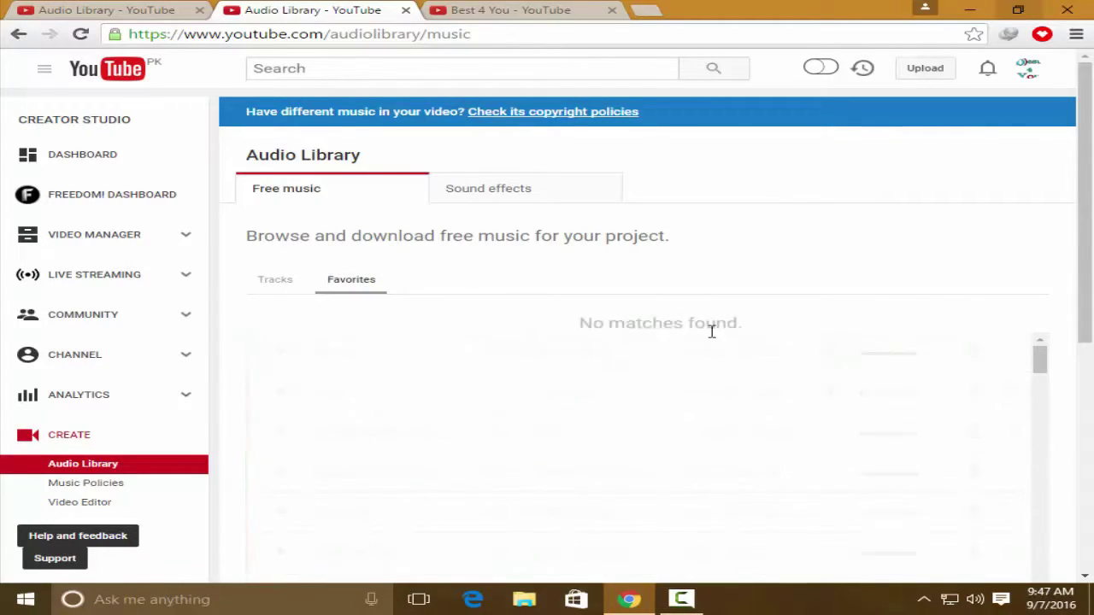
{"action": "left_click", "coordinate": [263, 280]}
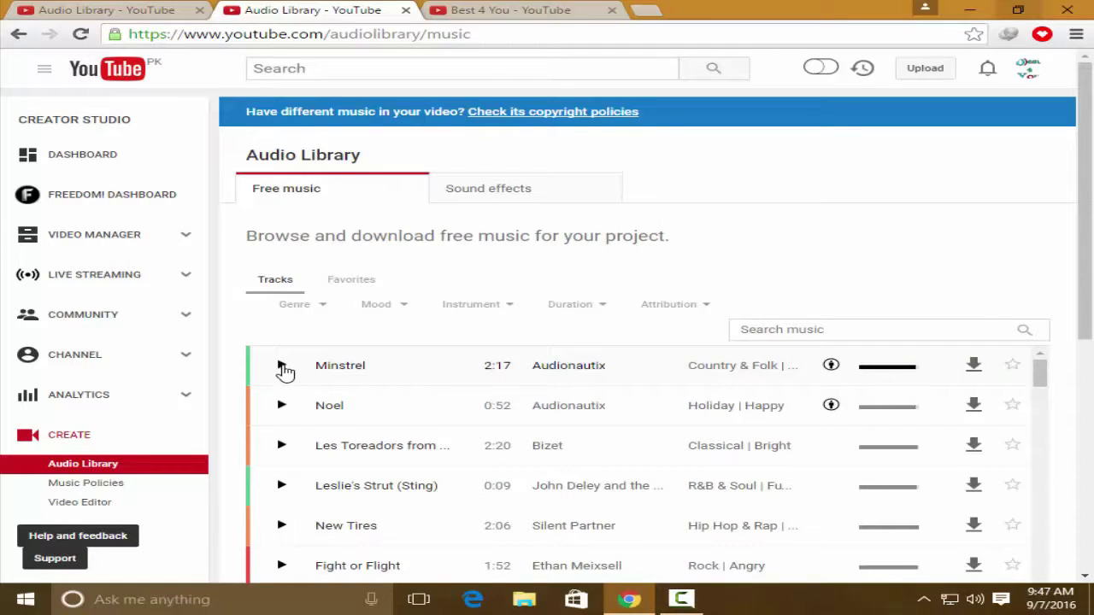
- Preview the free music tracks Enigma and Minstrel
{"action": "scroll", "coordinate": [278, 402], "scroll_direction": "down", "scroll_amount": 2}
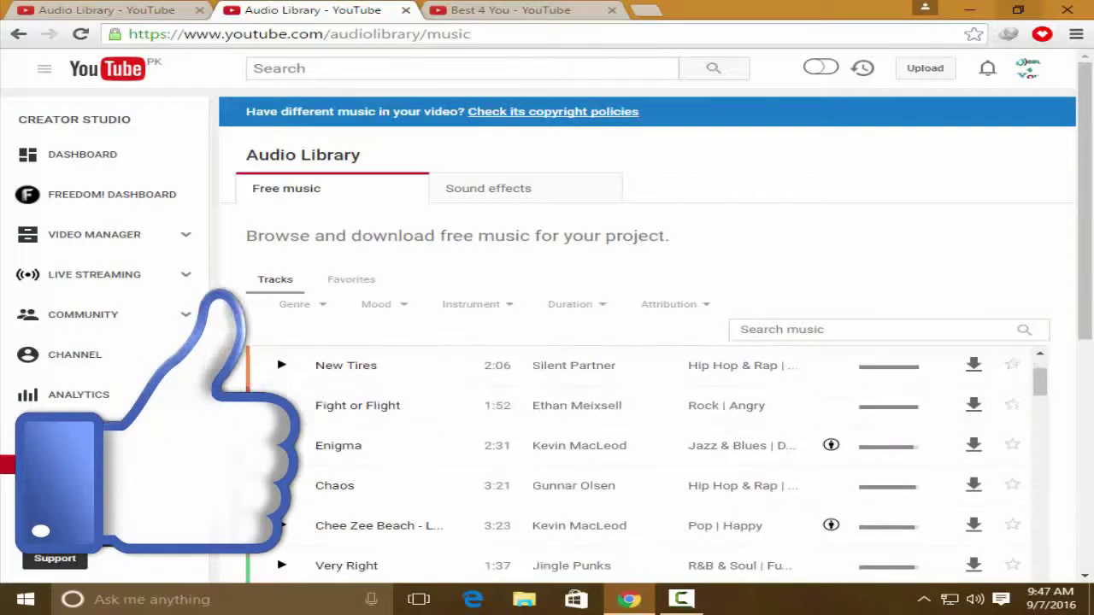
{"action": "left_click", "coordinate": [280, 444]}
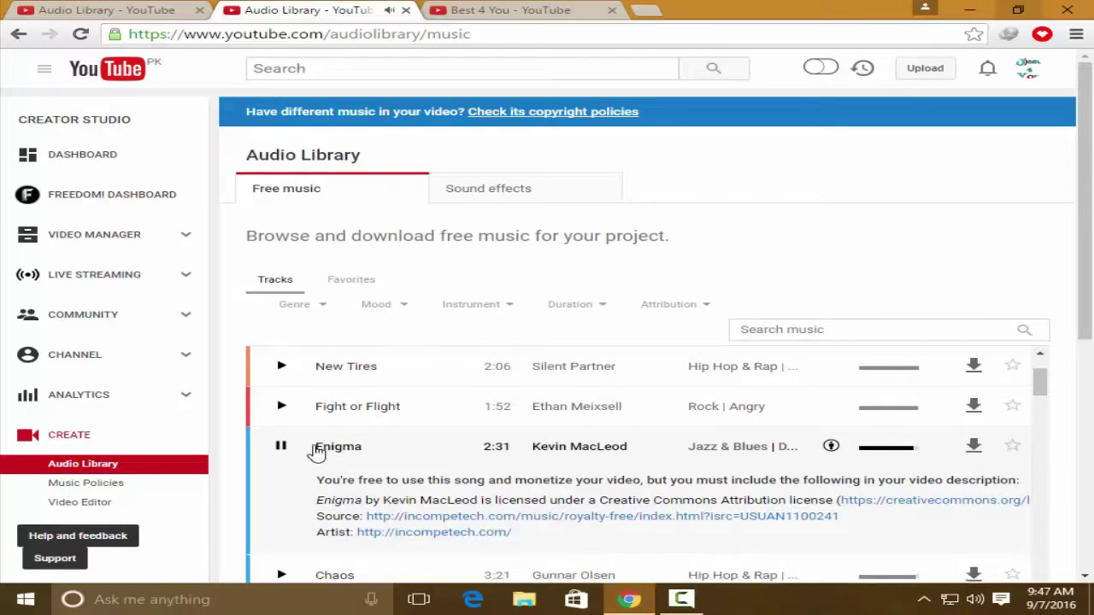
{"action": "scroll", "coordinate": [317, 450], "scroll_direction": "up", "scroll_amount": 2}
{"action": "left_click", "coordinate": [281, 366]}
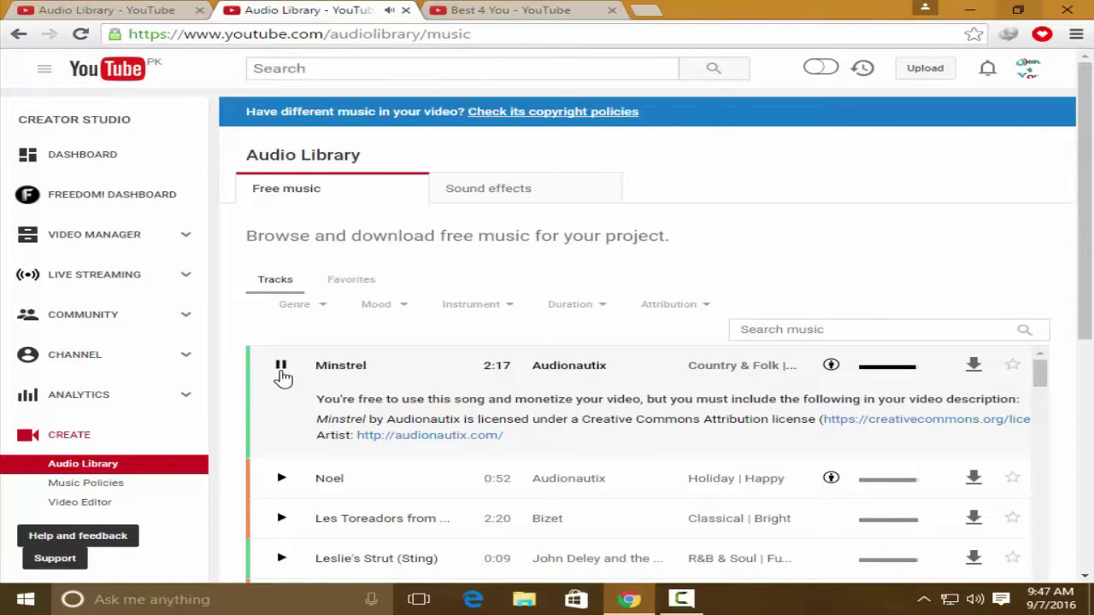
{"action": "left_click", "coordinate": [282, 374]}
- Preview the free music tracks Very Right, Enchanted Journey and Habanera (by Bizet)
{"action": "scroll", "coordinate": [308, 410], "scroll_direction": "down", "scroll_amount": 1}
{"action": "scroll", "coordinate": [307, 410], "scroll_direction": "down", "scroll_amount": 5}
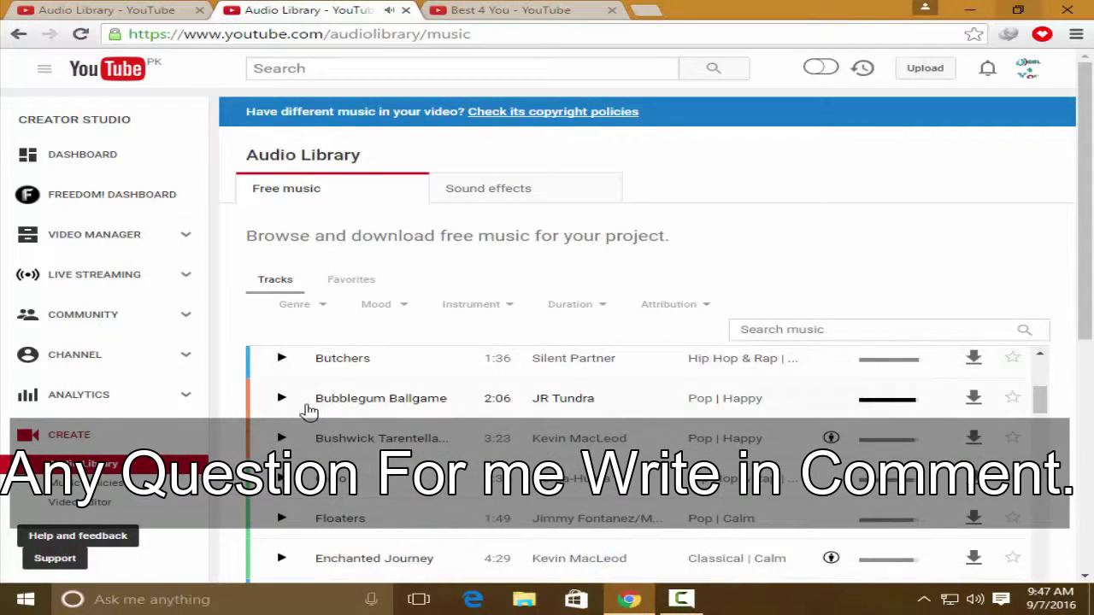
{"action": "scroll", "coordinate": [307, 411], "scroll_direction": "up", "scroll_amount": 2}
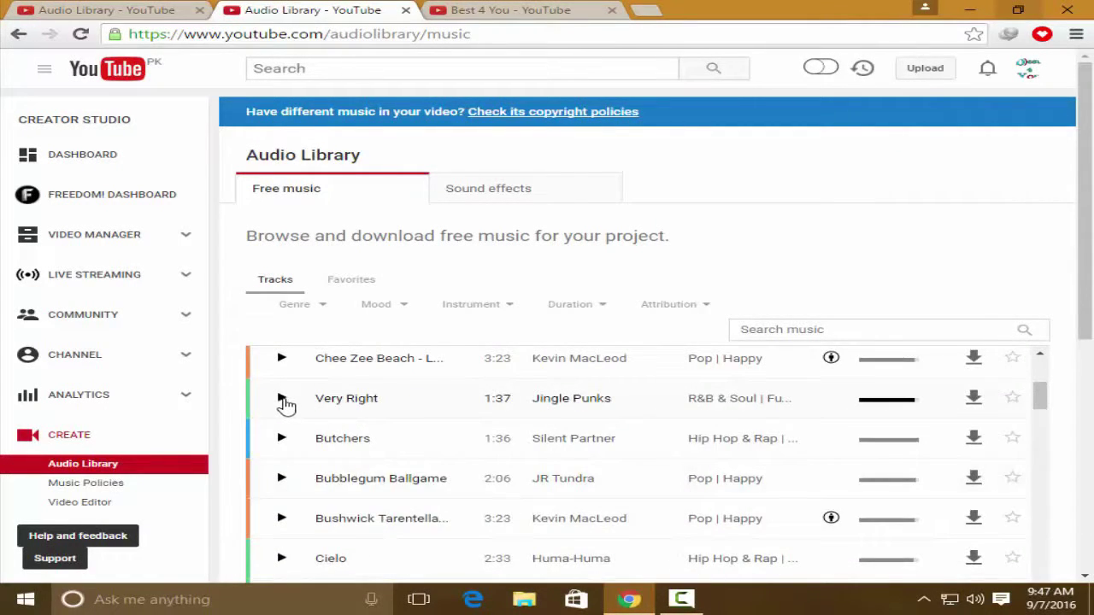
{"action": "left_click", "coordinate": [283, 400]}
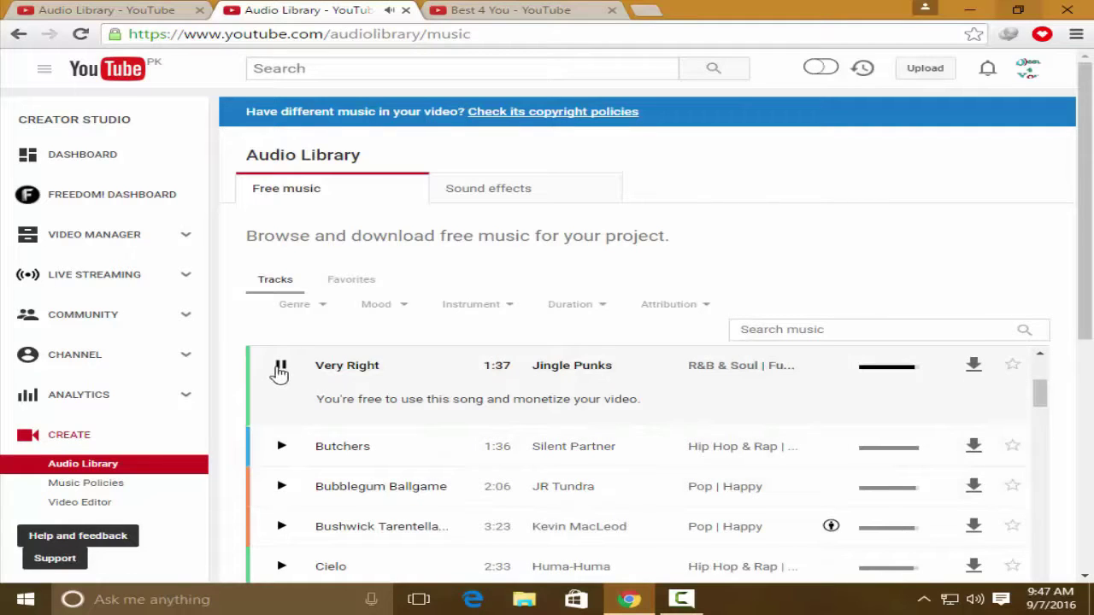
{"action": "scroll", "coordinate": [491, 434], "scroll_direction": "down", "scroll_amount": 5}
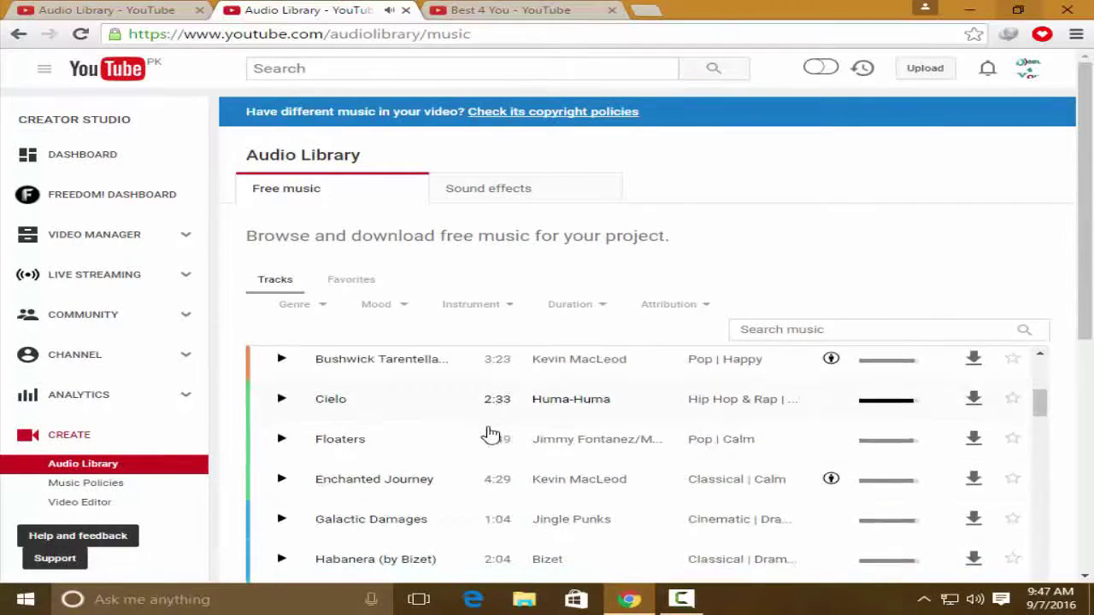
{"action": "left_click", "coordinate": [278, 415]}
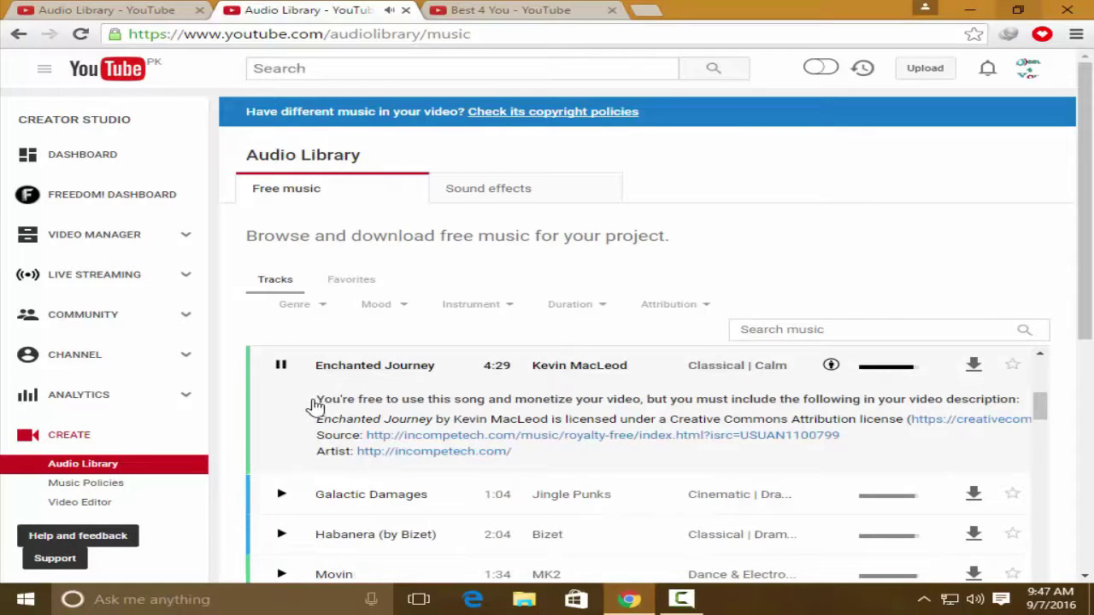
{"action": "left_click", "coordinate": [284, 536]}
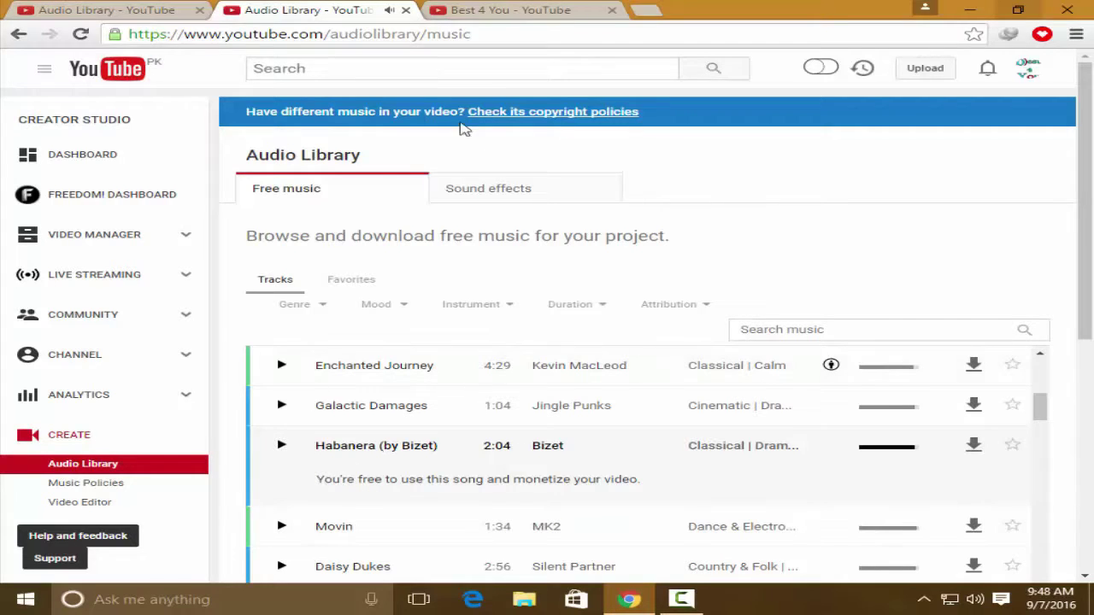
- Download the track Habanera (by Bizet) and dismiss the Internet Download Manager trial notice
{"action": "left_click", "coordinate": [975, 446]}
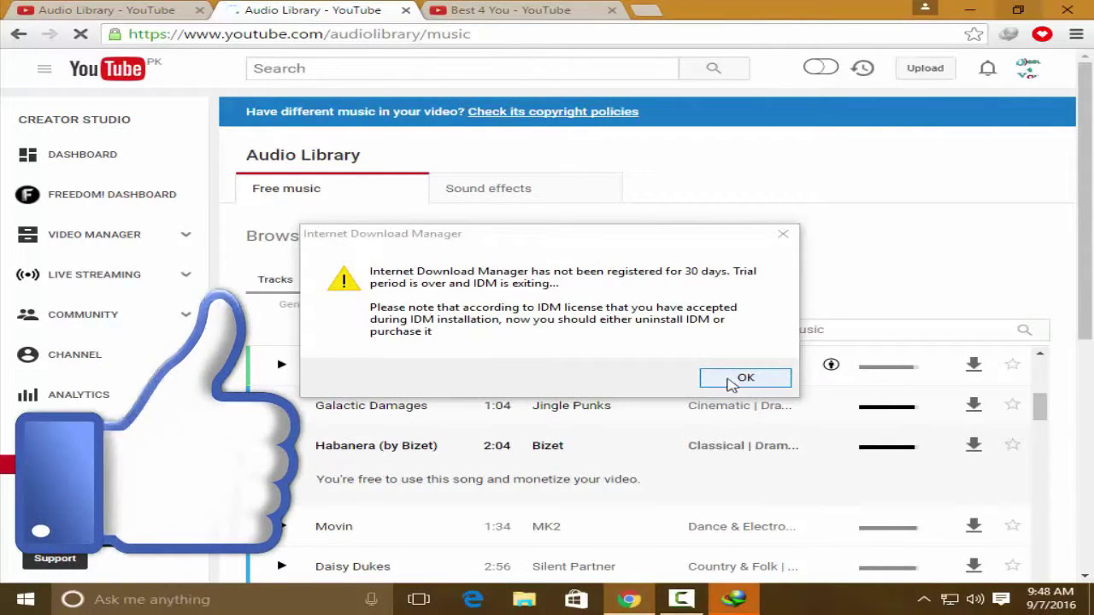
{"action": "left_click", "coordinate": [722, 380]}
{"action": "left_click", "coordinate": [666, 377]}
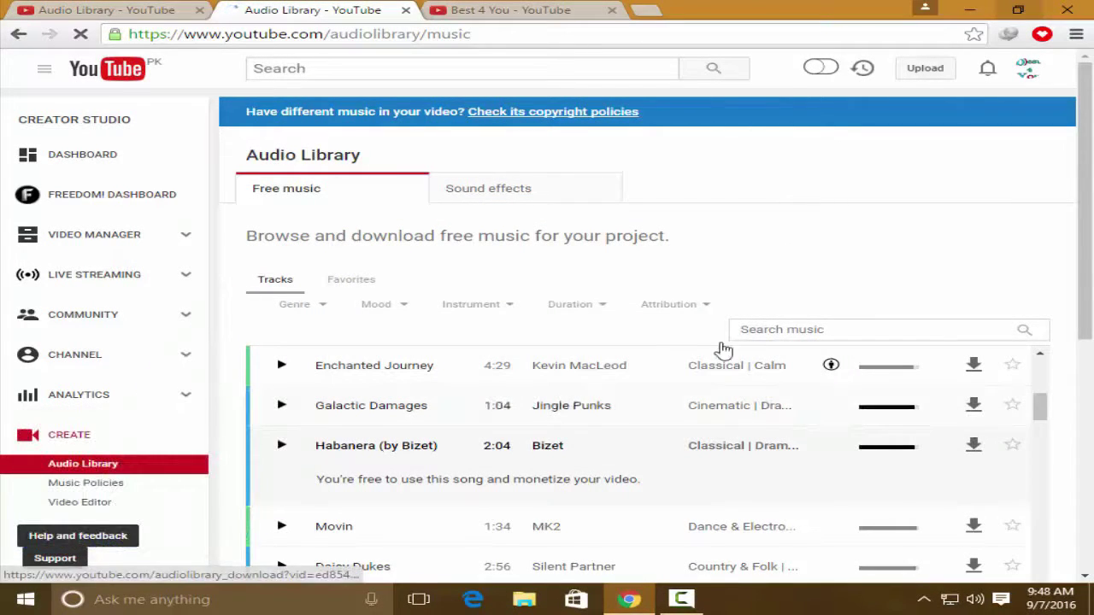
- Show the library's sound effects and preview 18V Cordless Drill Switch and 50 Cal Shells Drop
{"action": "left_click", "coordinate": [528, 200]}
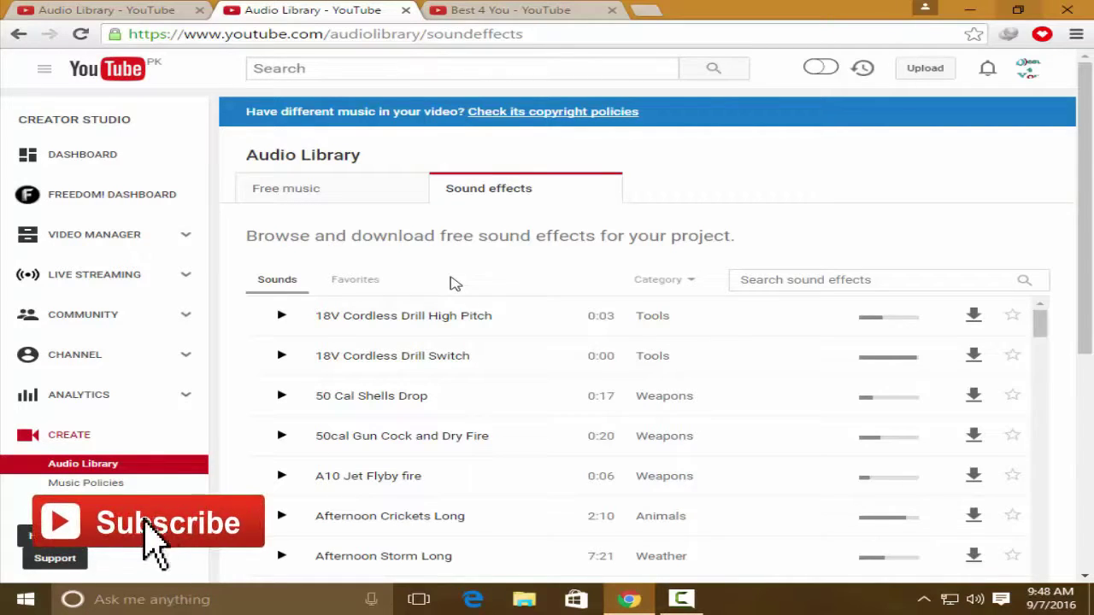
{"action": "left_click", "coordinate": [282, 356]}
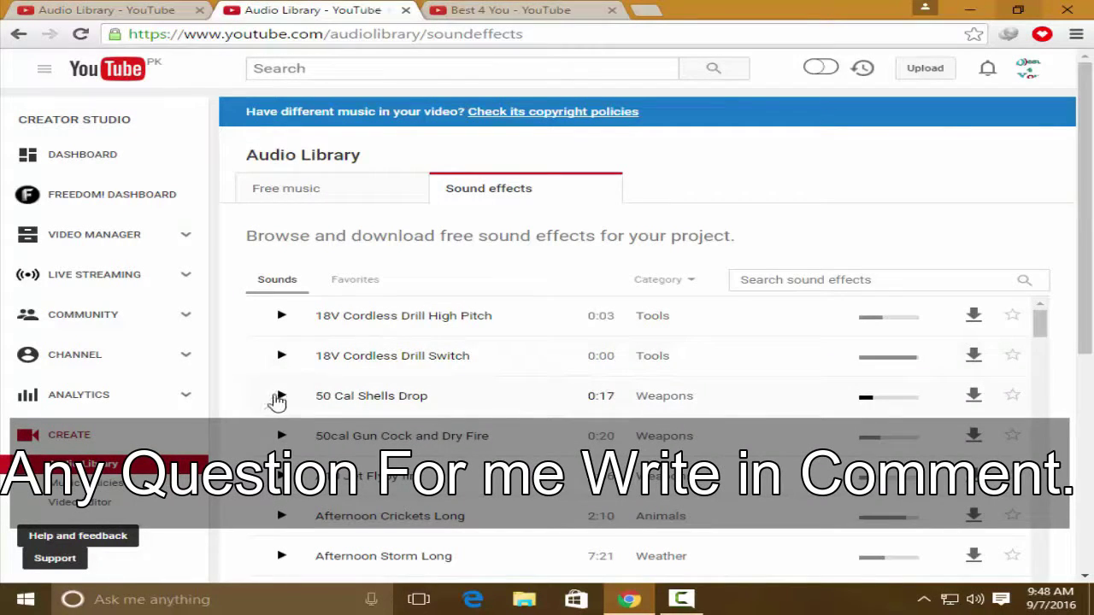
{"action": "left_click", "coordinate": [282, 398]}
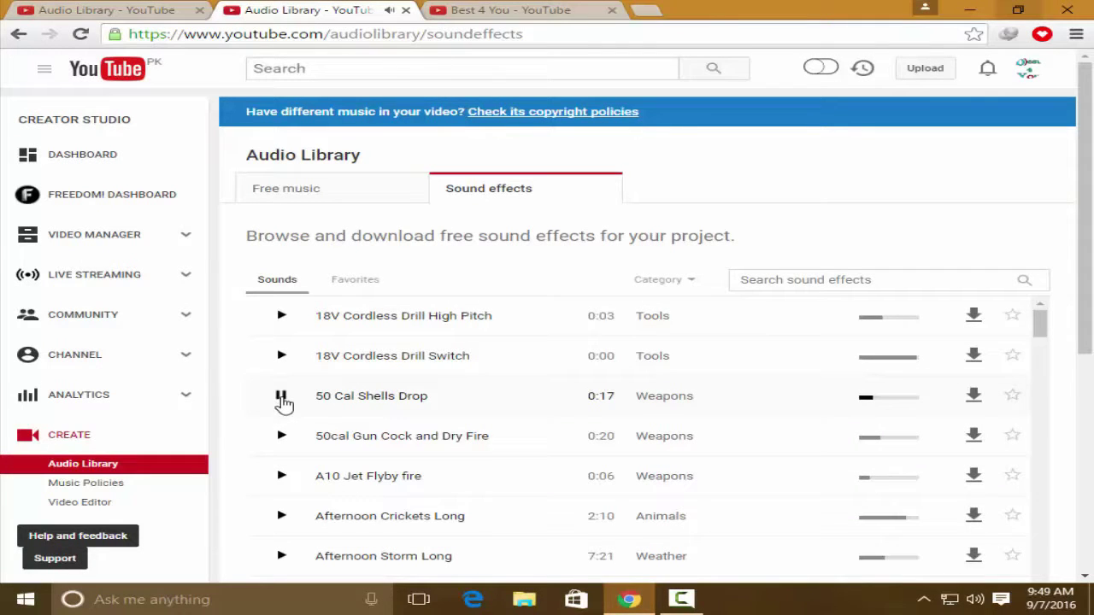
- Stop the current preview and preview the sound effects 50cal Gun Cock and Dry Fire and Aggressive Zombie Snarls
{"action": "left_click", "coordinate": [282, 398]}
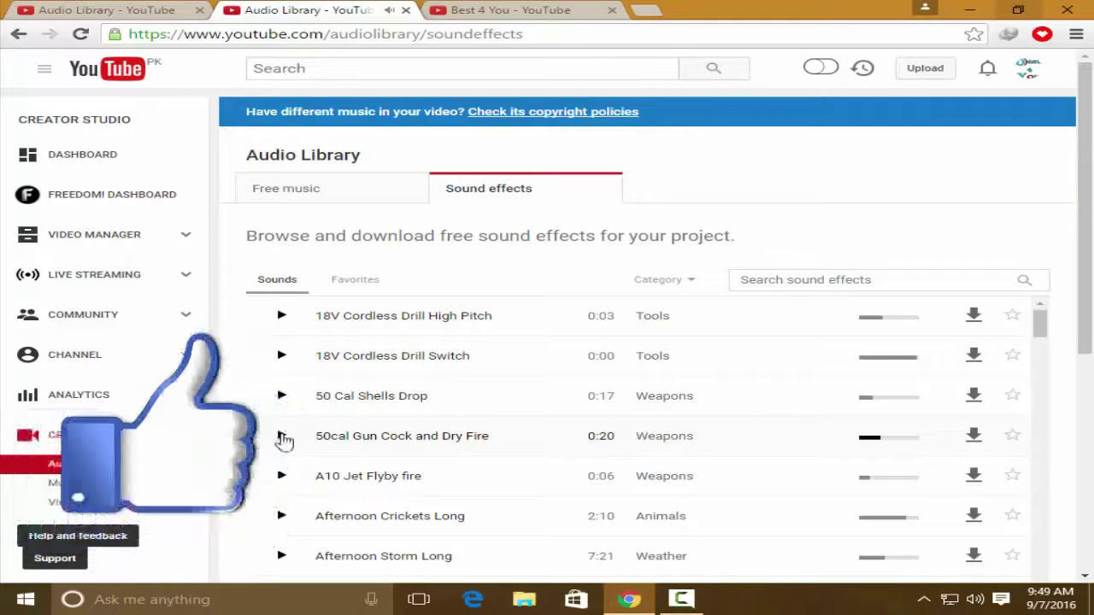
{"action": "left_click", "coordinate": [283, 438]}
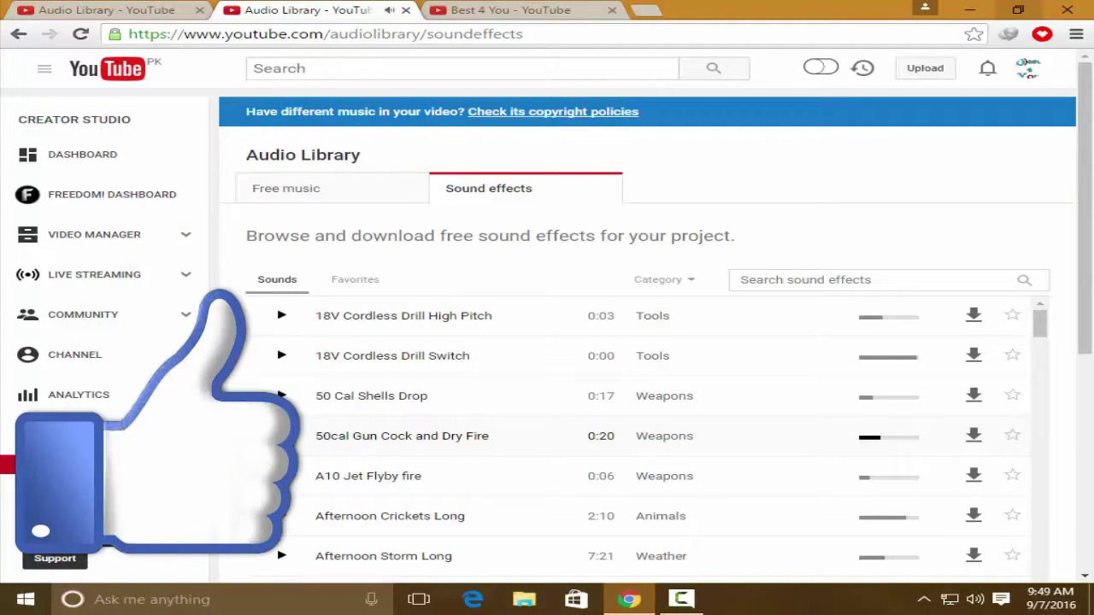
{"action": "scroll", "coordinate": [362, 442], "scroll_direction": "down", "scroll_amount": 2}
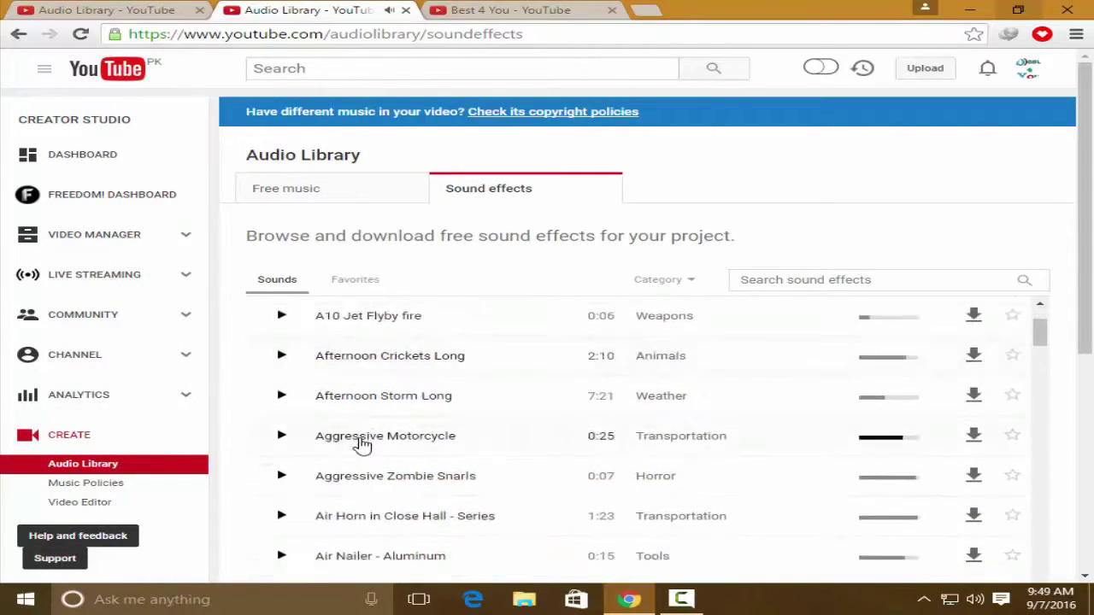
{"action": "left_click", "coordinate": [289, 475]}
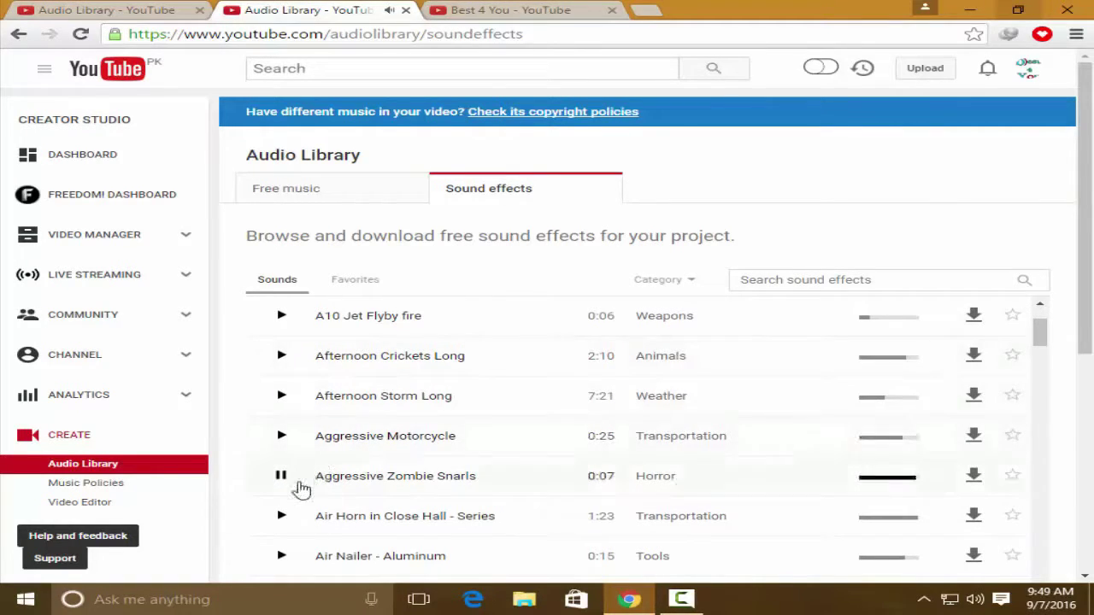
{"action": "left_click", "coordinate": [284, 476]}
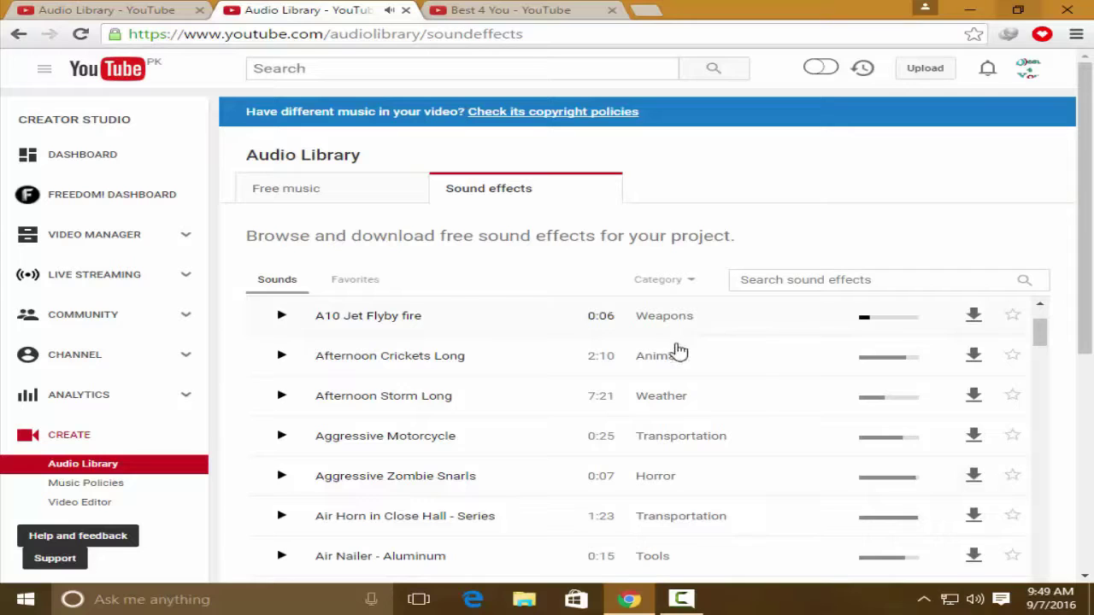
- Search the sound effects for "horror" and preview Carcass Shake Rib Cage
{"action": "left_click", "coordinate": [799, 284]}
{"action": "type", "text": "horror"}
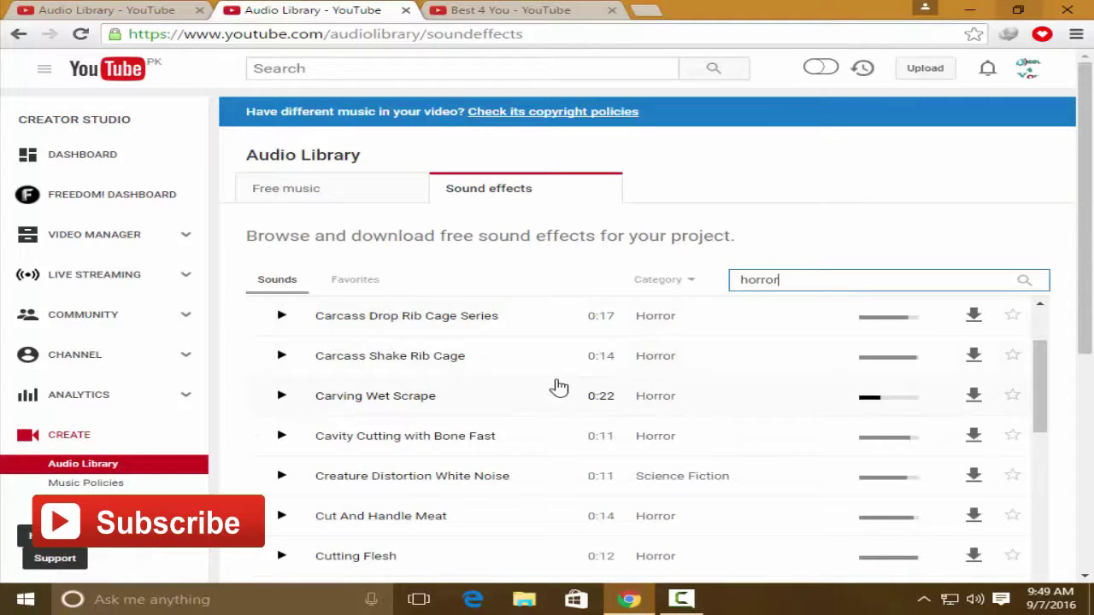
{"action": "left_click", "coordinate": [294, 361]}
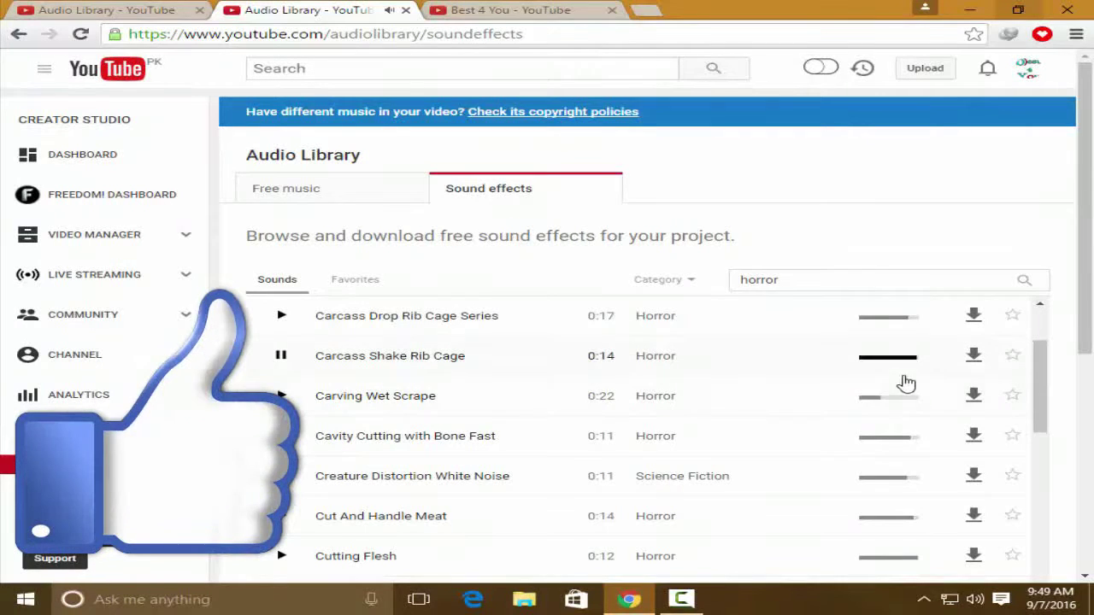
- Browse further through the horror sound effects and preview Cutting Flesh, stopping it after a short listen
{"action": "scroll", "coordinate": [630, 374], "scroll_direction": "down", "scroll_amount": 2}
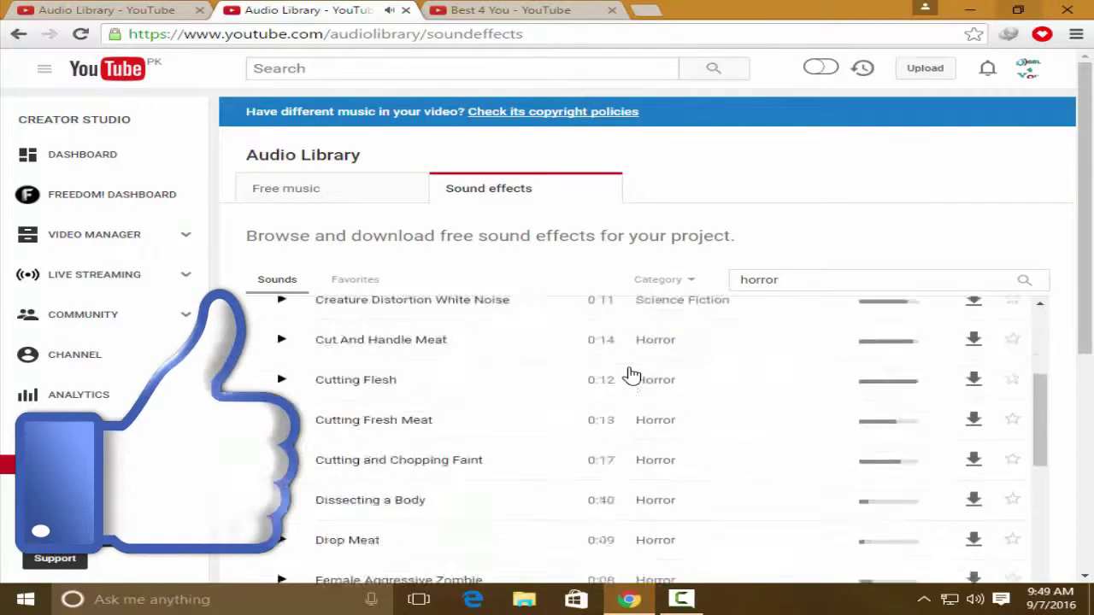
{"action": "scroll", "coordinate": [630, 373], "scroll_direction": "down", "scroll_amount": 1}
{"action": "scroll", "coordinate": [631, 374], "scroll_direction": "up", "scroll_amount": 1}
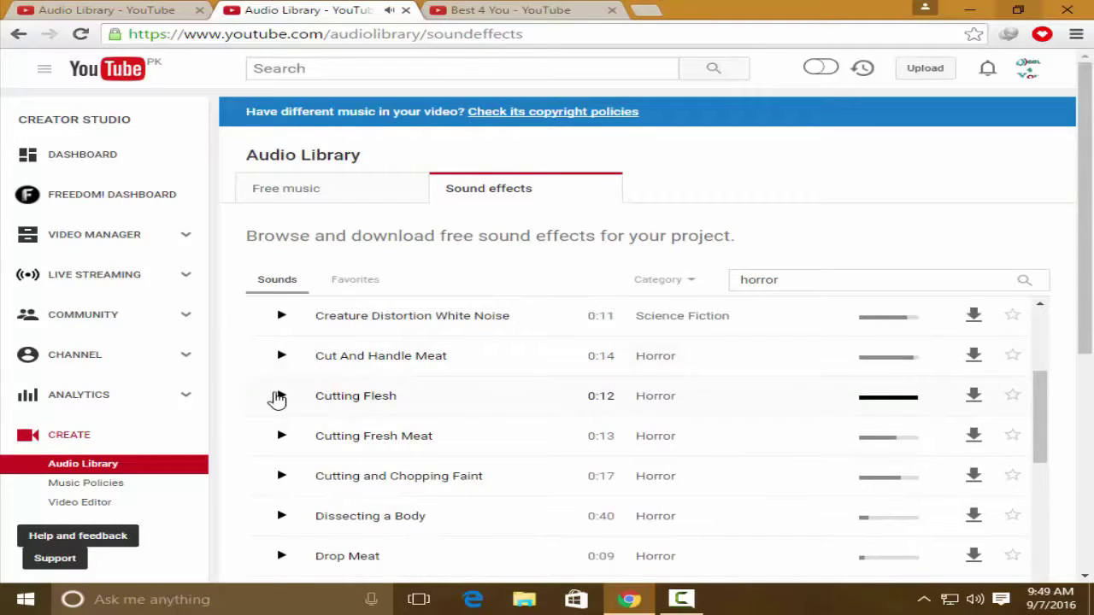
{"action": "left_click", "coordinate": [281, 398]}
{"action": "left_click", "coordinate": [283, 398]}
{"action": "scroll", "coordinate": [494, 402], "scroll_direction": "up", "scroll_amount": 4}
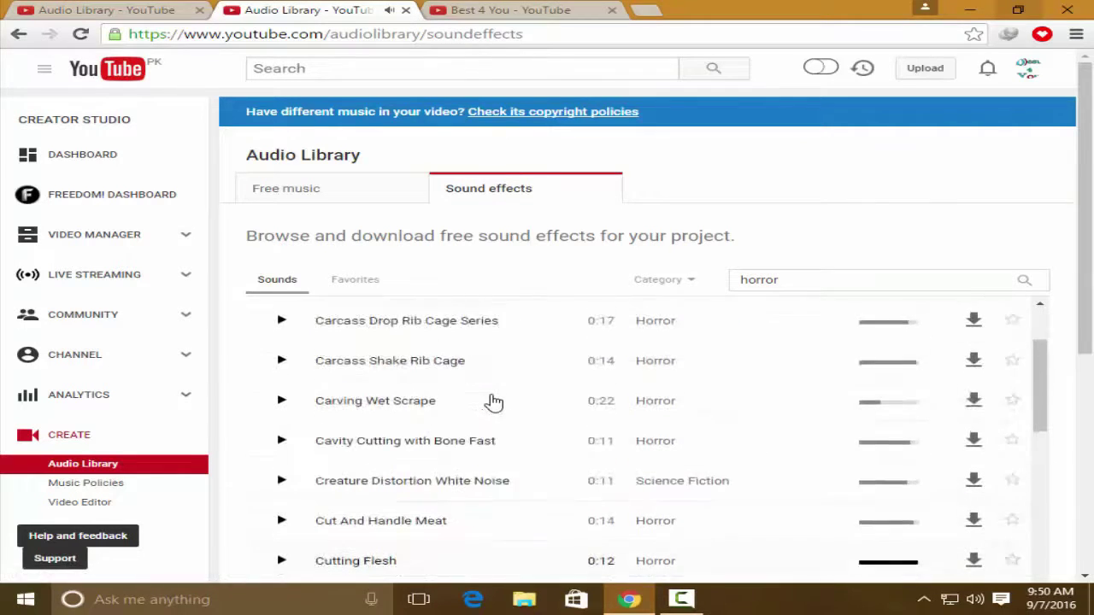
- Show the favorite sound effects and return to the library's free music
{"action": "left_click", "coordinate": [360, 287]}
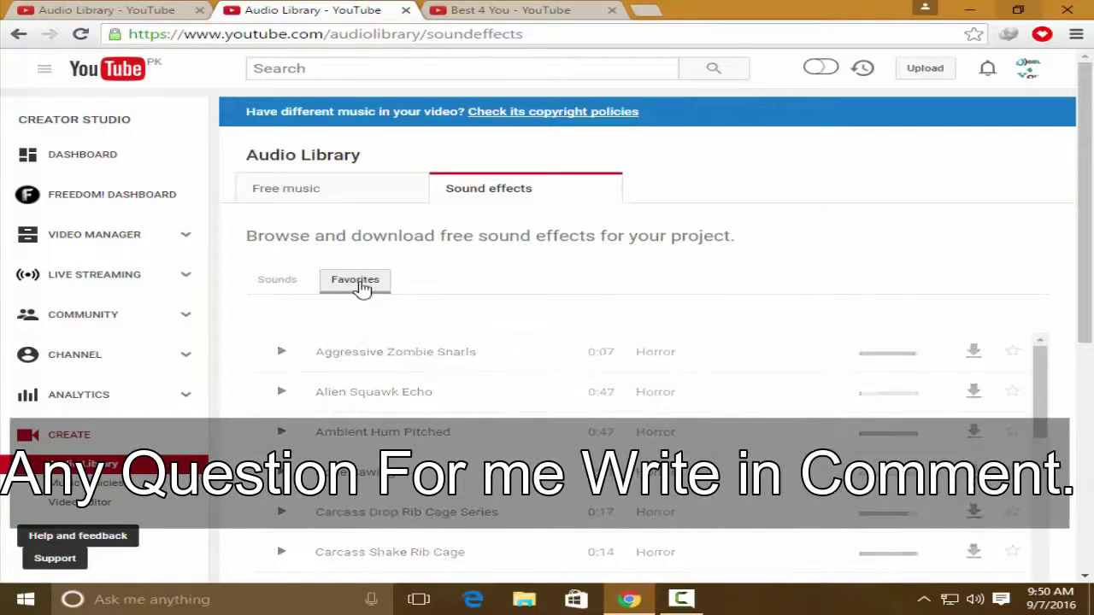
{"action": "left_click", "coordinate": [329, 198]}
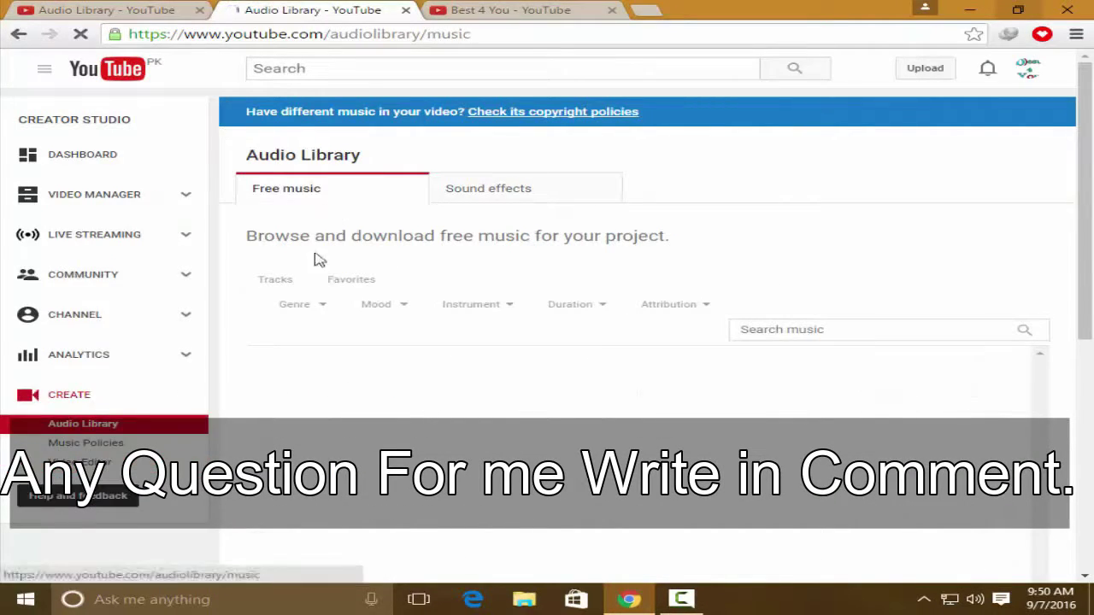
- Switch to the already open Best 4 You channel page
{"action": "key", "text": "ctrl+Tab"}
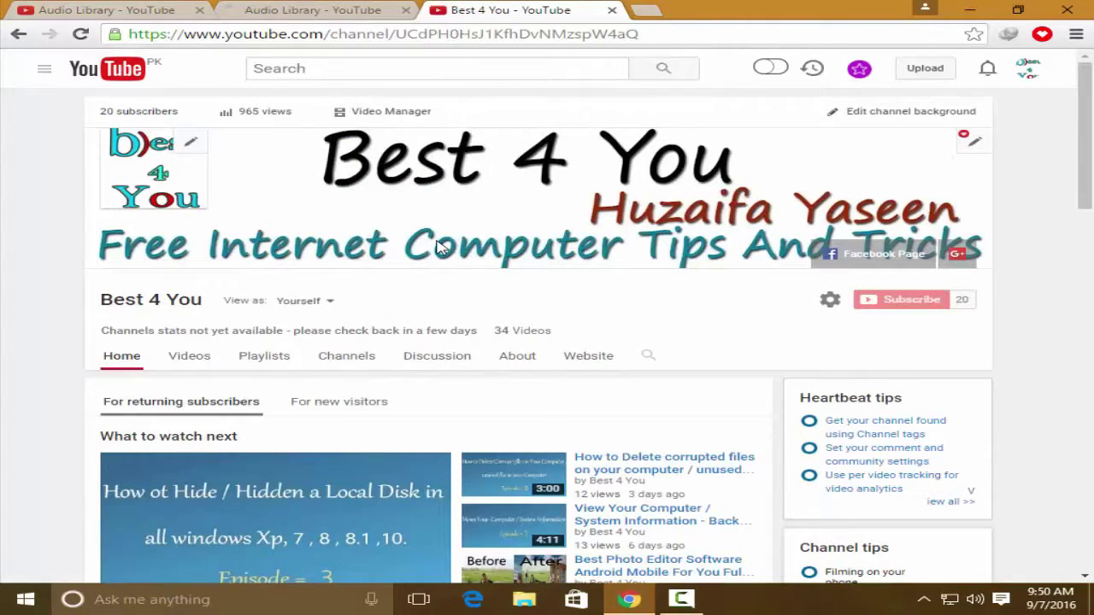